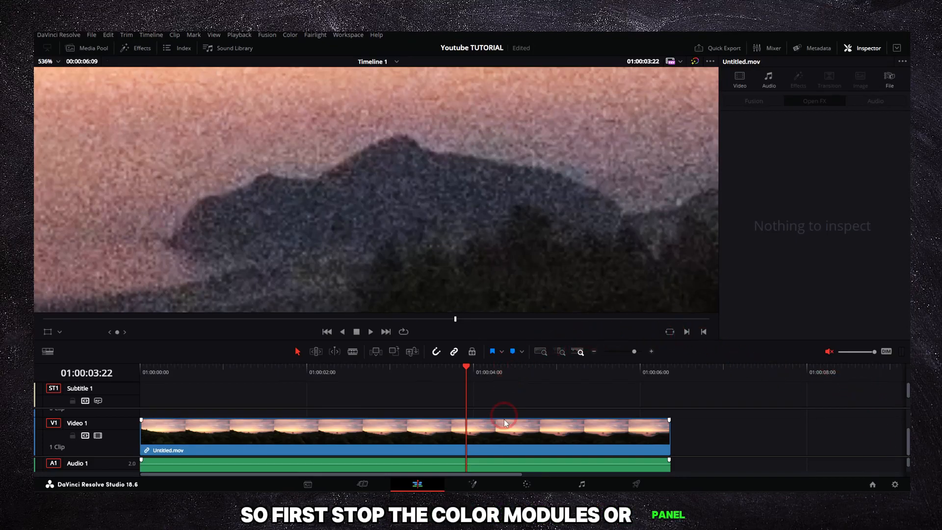
On the Color page, reset all grades and nodes, and reposition node 01 in the node graph
left_click(526, 485)
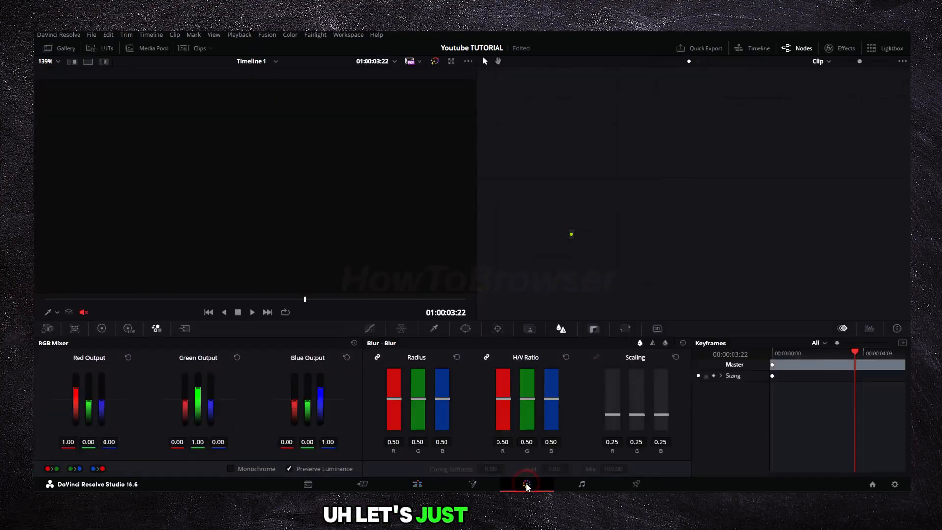
right_click(567, 178)
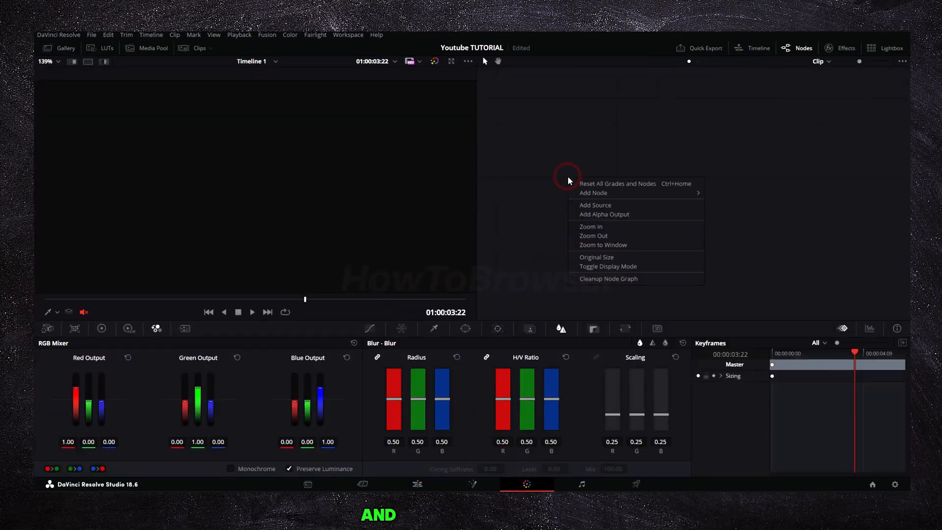
left_click(578, 193)
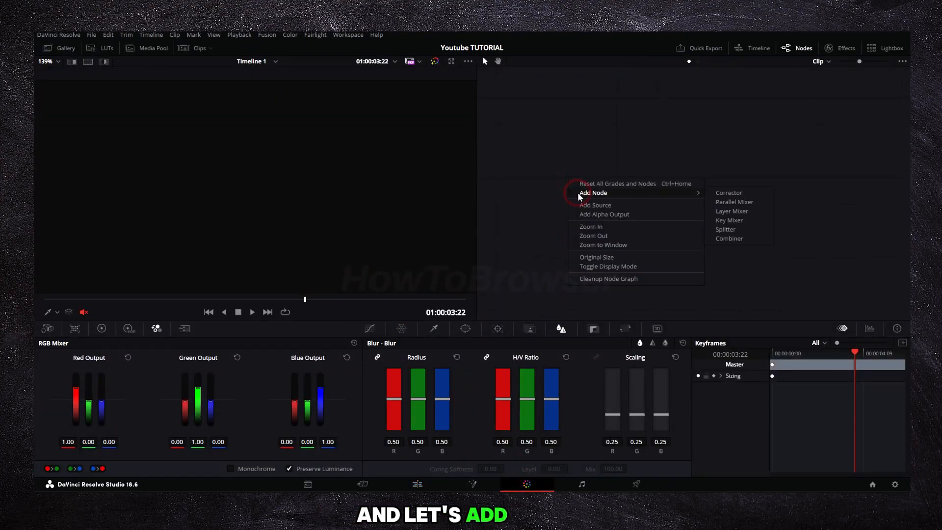
left_click(589, 185)
right_click(600, 183)
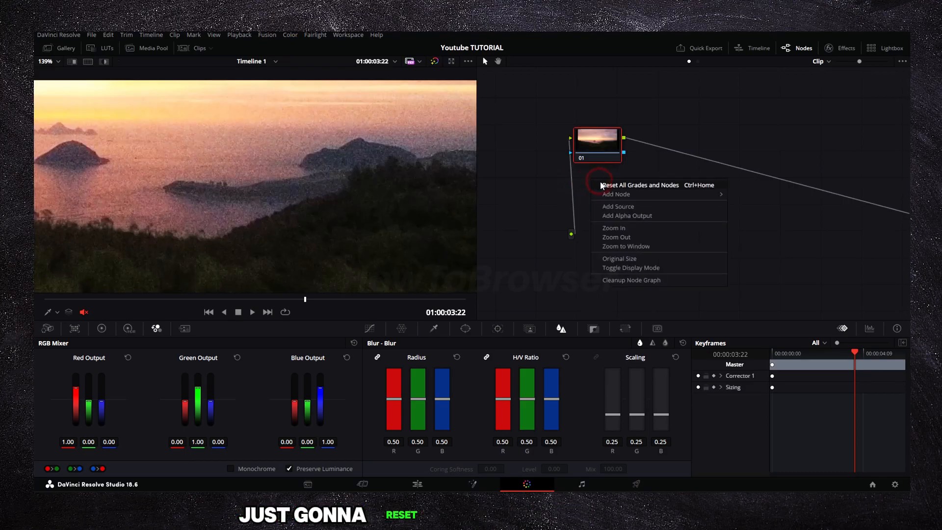
left_click(604, 186)
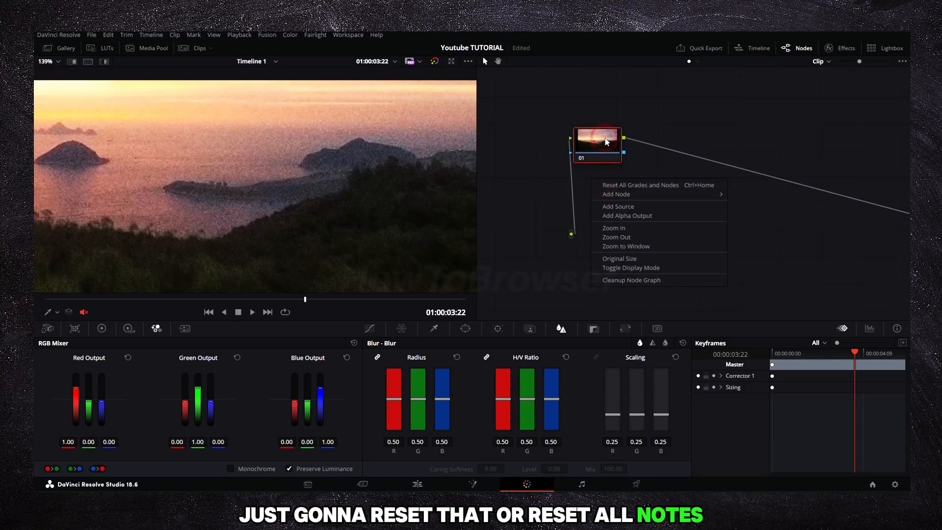
left_click_drag(607, 142, 681, 192)
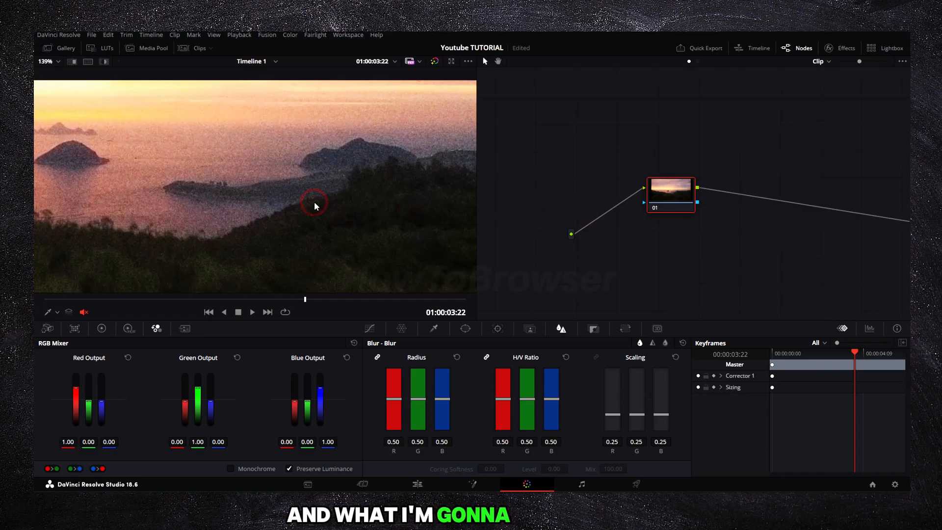
Examine the noise around the islands and shoreline up close in the viewer
scroll(314, 201, "up", 6)
scroll(319, 201, "up", 5)
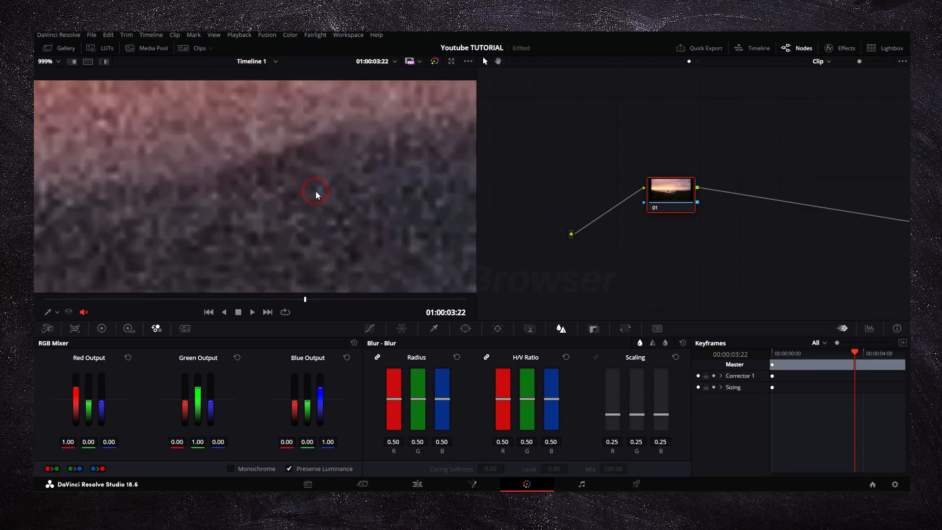
scroll(316, 189, "down", 1)
scroll(316, 189, "down", 10)
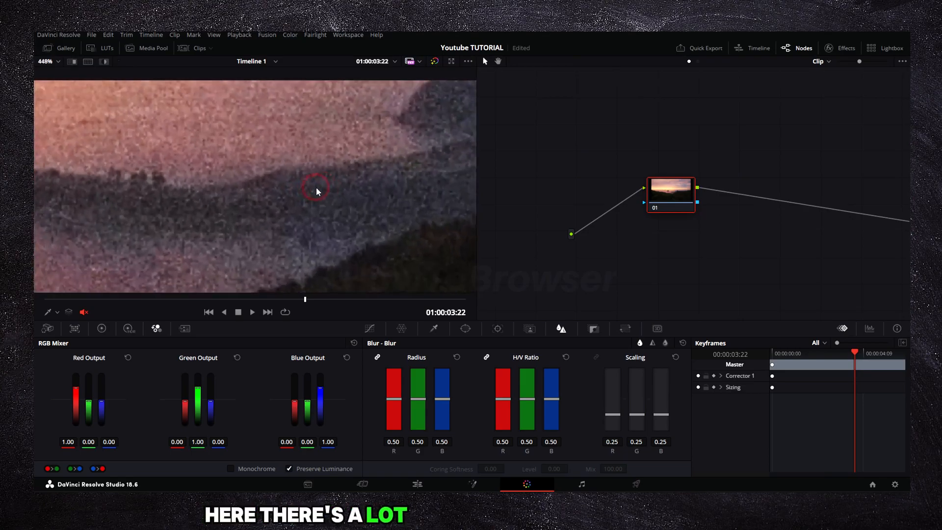
scroll(318, 188, "down", 2)
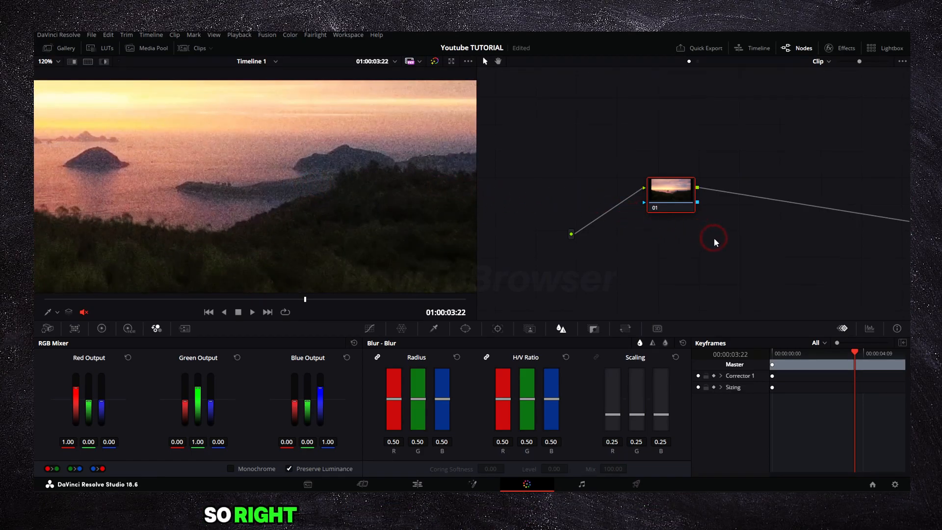
Add a serial node before node 01 in the node graph
right_click(666, 196)
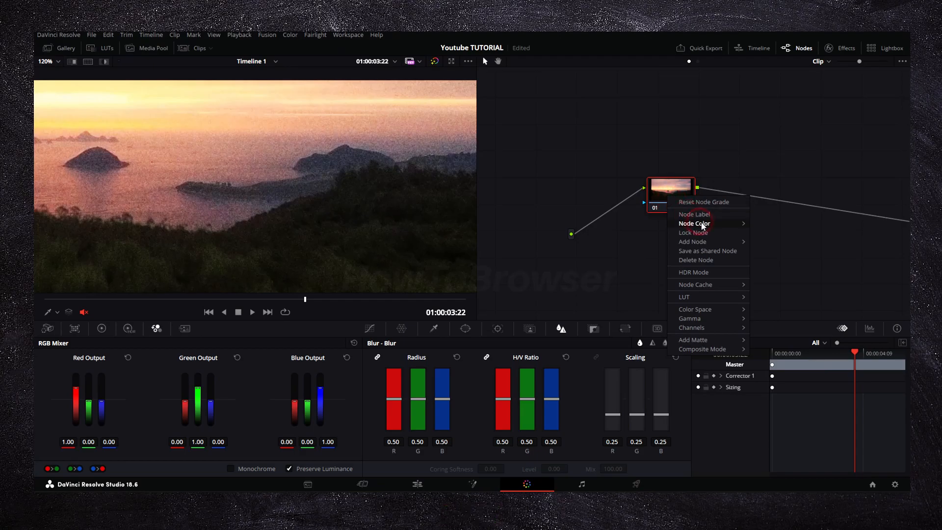
left_click(710, 242)
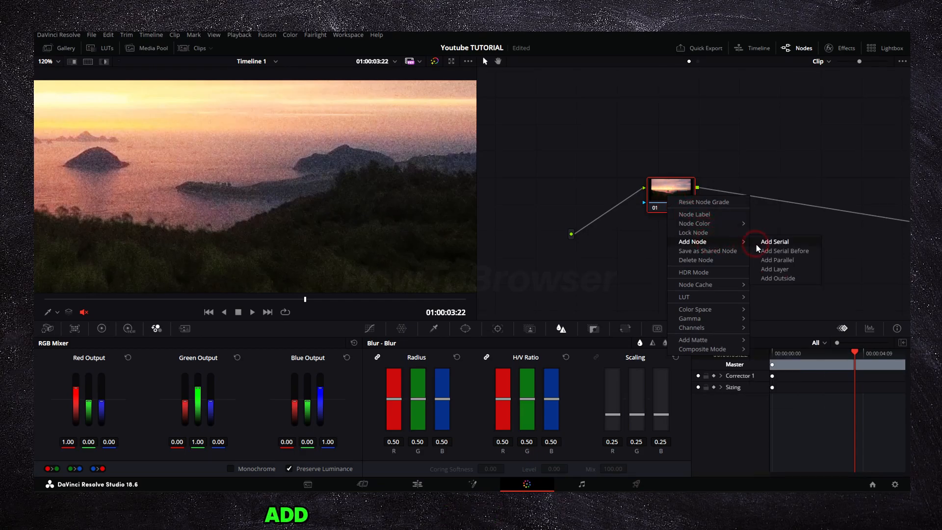
left_click(756, 244)
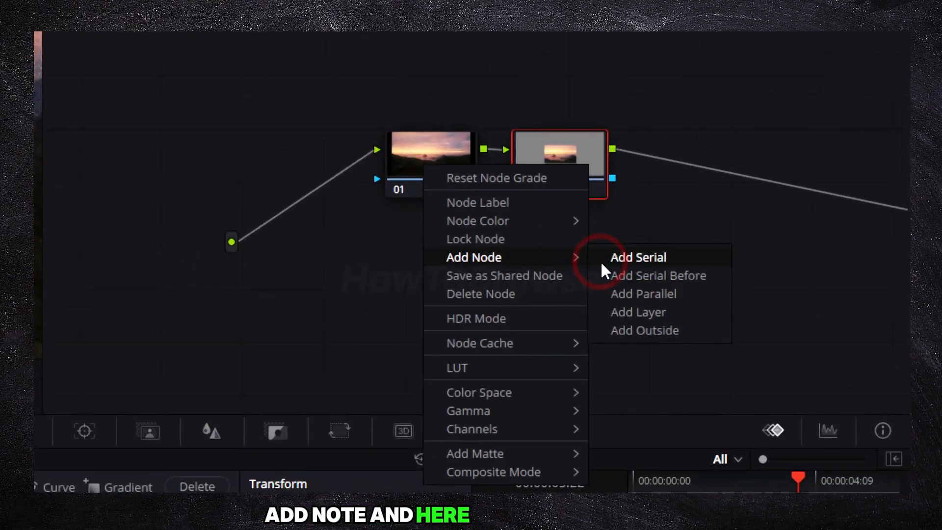
left_click(609, 265)
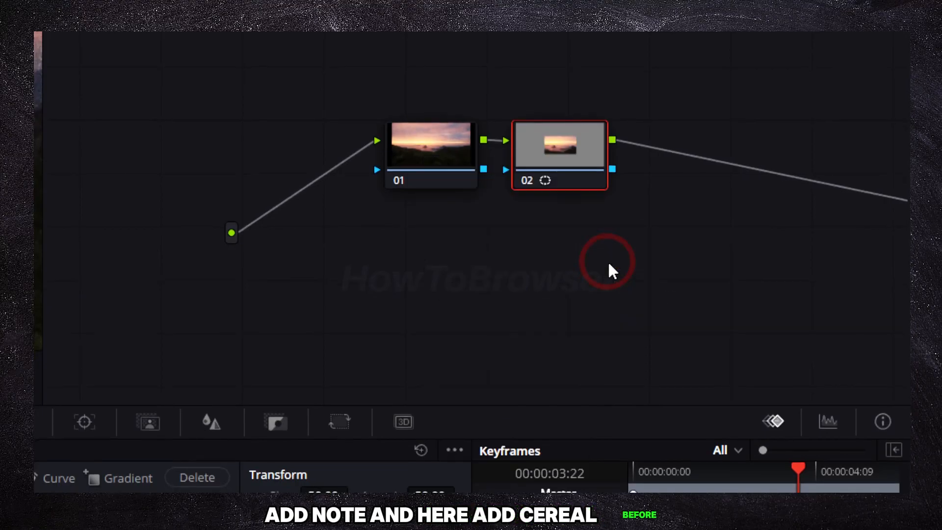
left_click(452, 262)
right_click(451, 262)
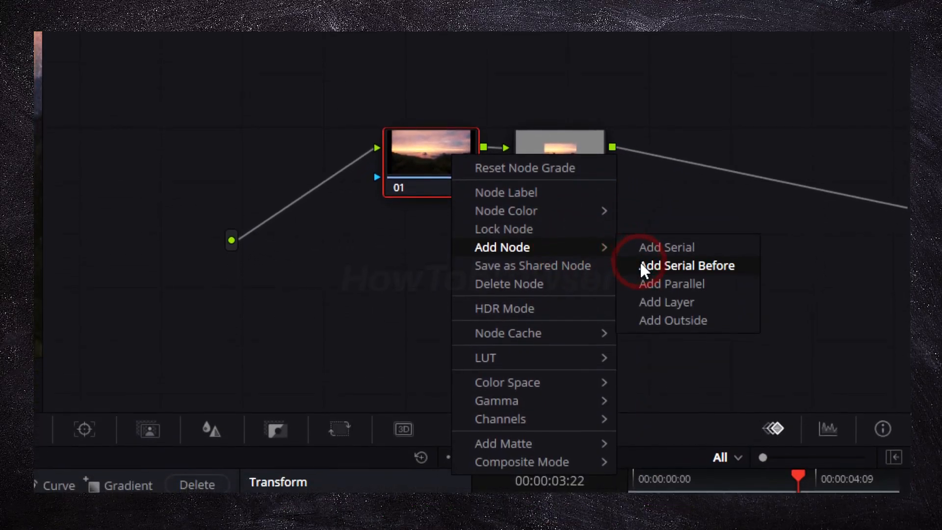
left_click(566, 149)
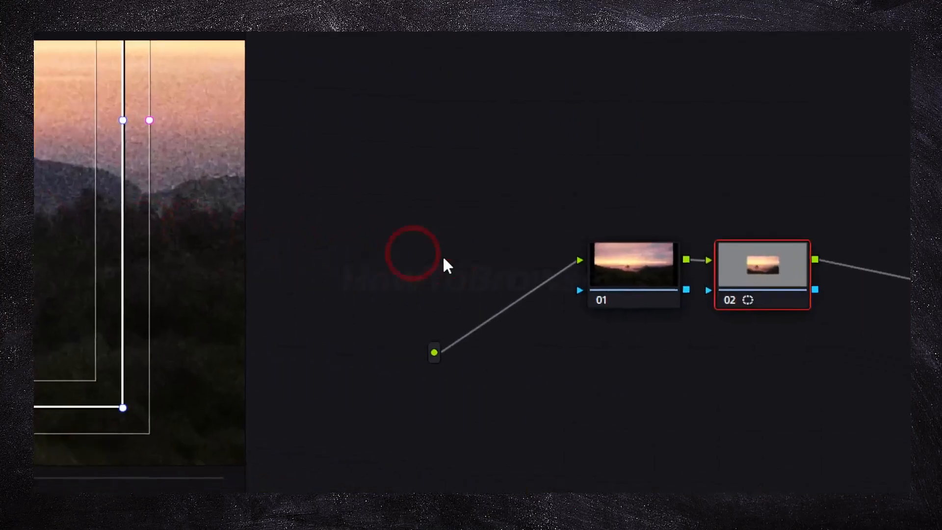
Delete the stray power-window node from the graph, keeping only the two plain serial nodes
right_click(555, 288)
left_click(564, 266)
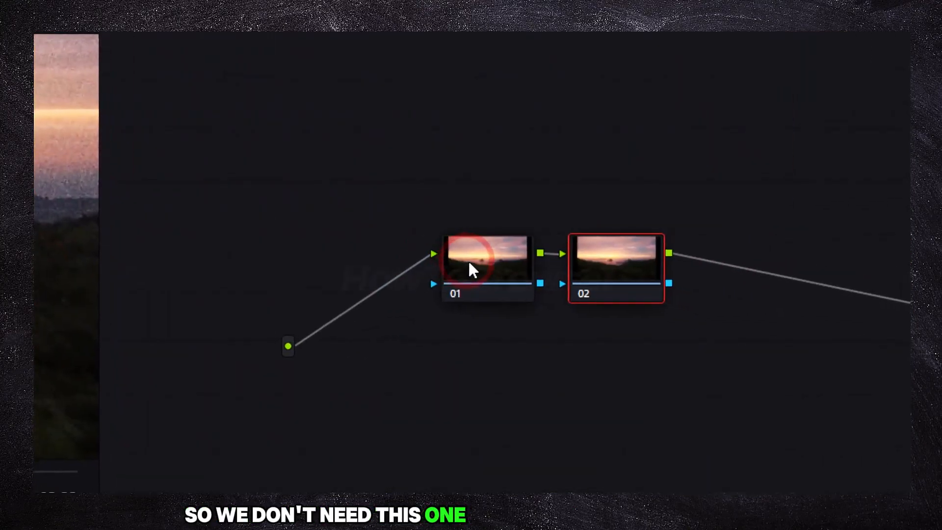
left_click(472, 265)
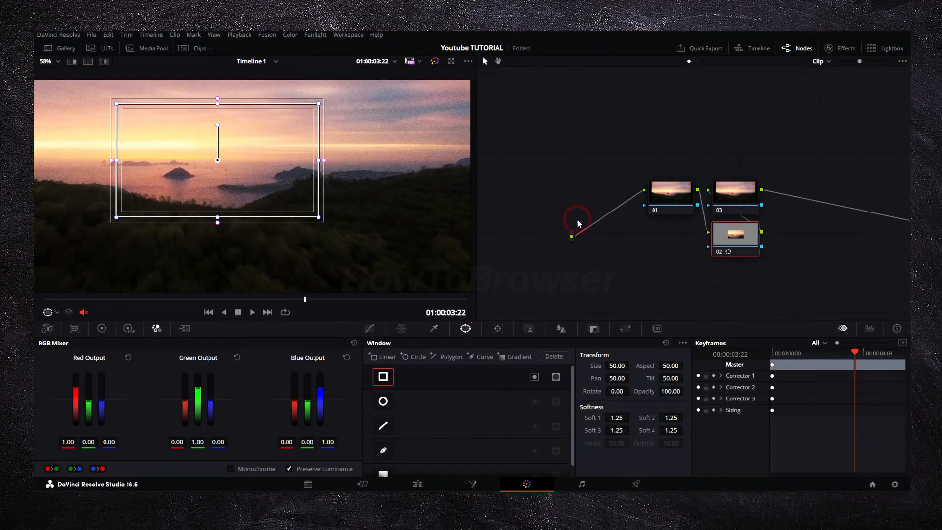
key("Delete")
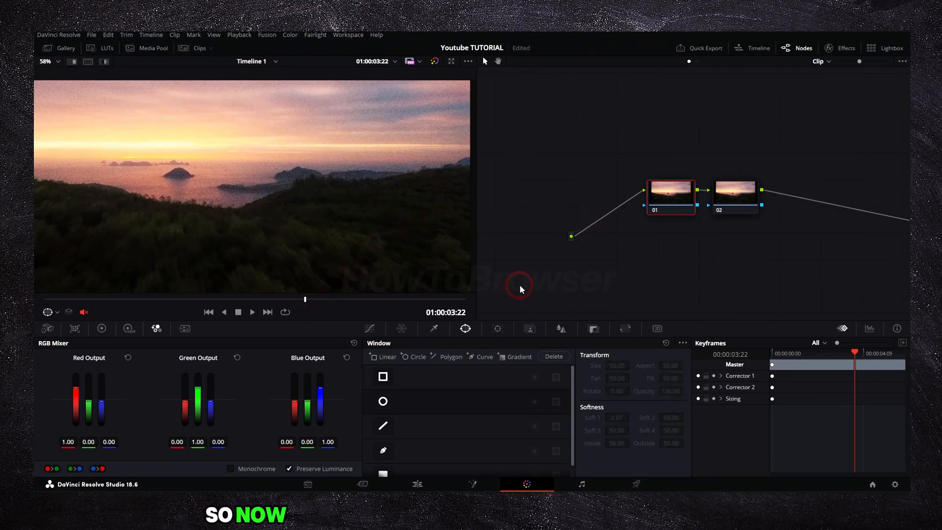
Show the Motion Effects controls and remove the stray power-window nodes, keeping node 02 selected
left_click(191, 327)
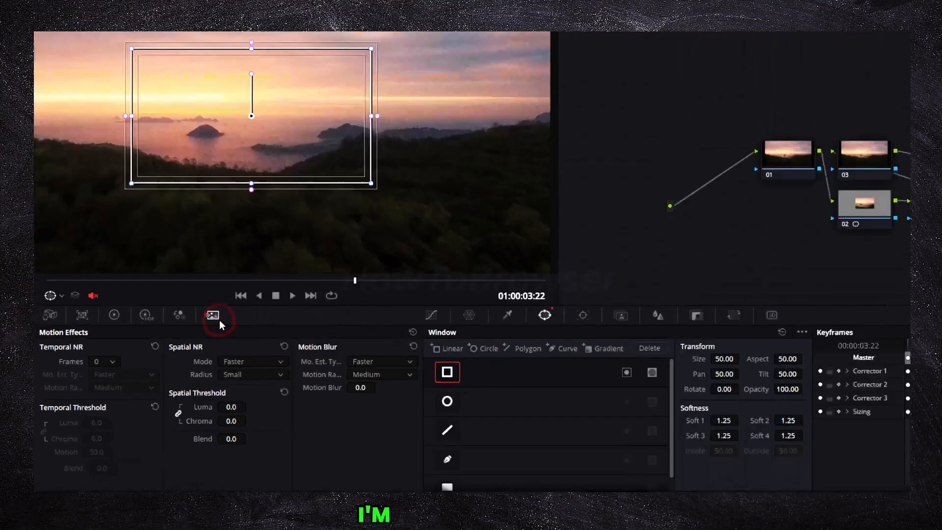
key("alt+s")
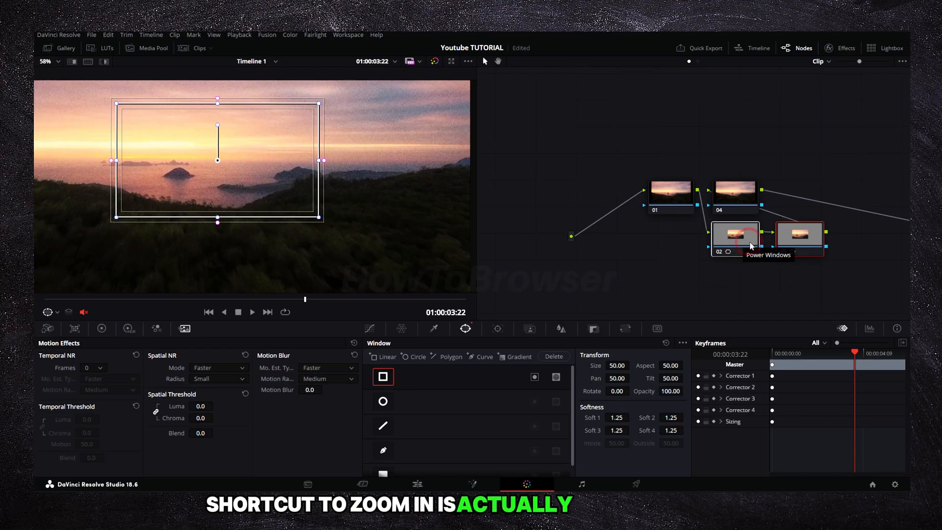
key("Delete")
left_click(665, 254)
left_click(193, 310)
left_click(136, 377)
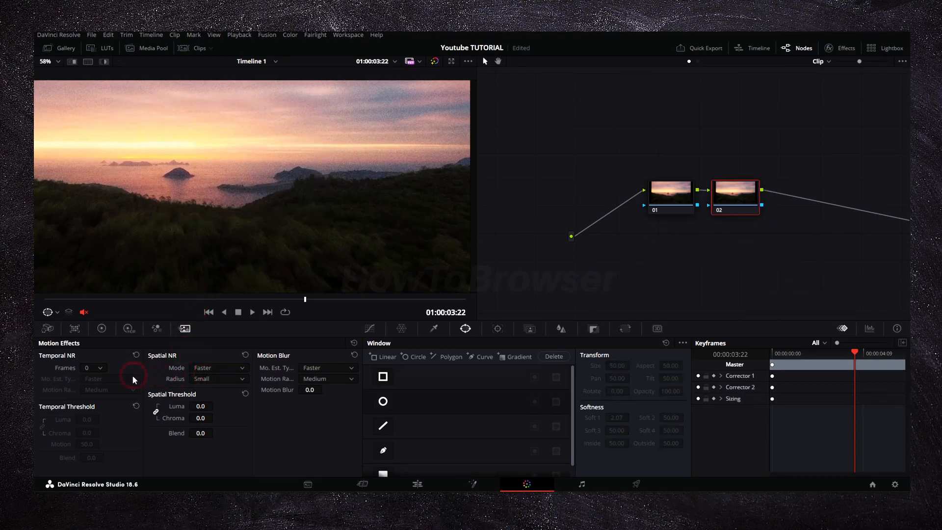
On node 02, set Temporal NR to 5 frames and Spatial NR to Better mode with a Medium radius
left_click(69, 370)
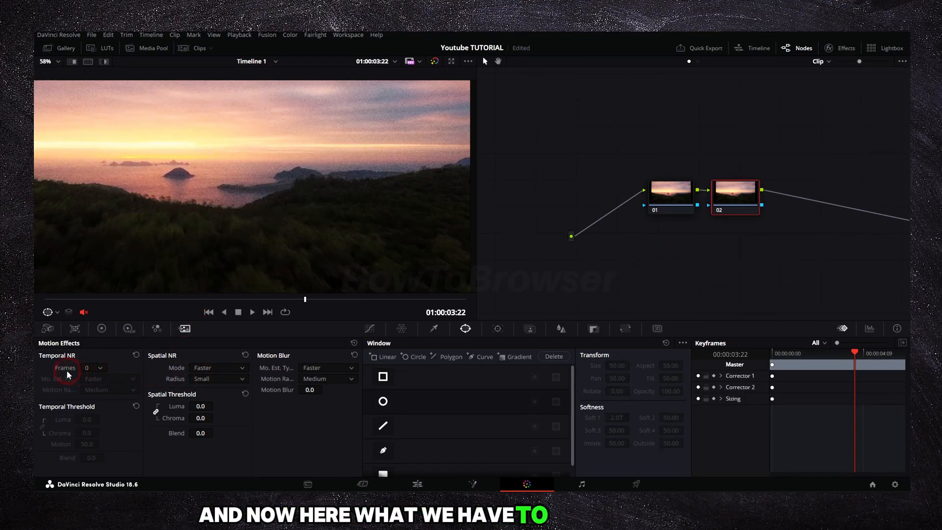
left_click(92, 368)
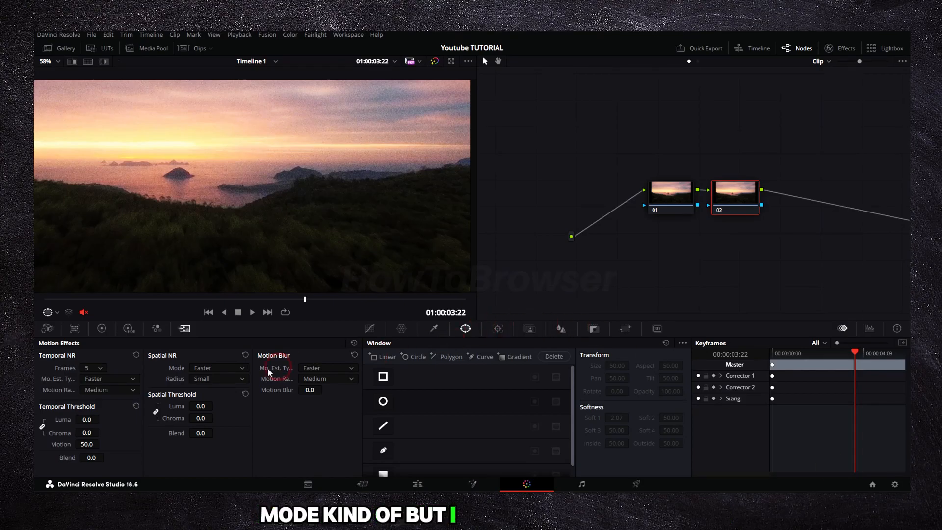
left_click(201, 370)
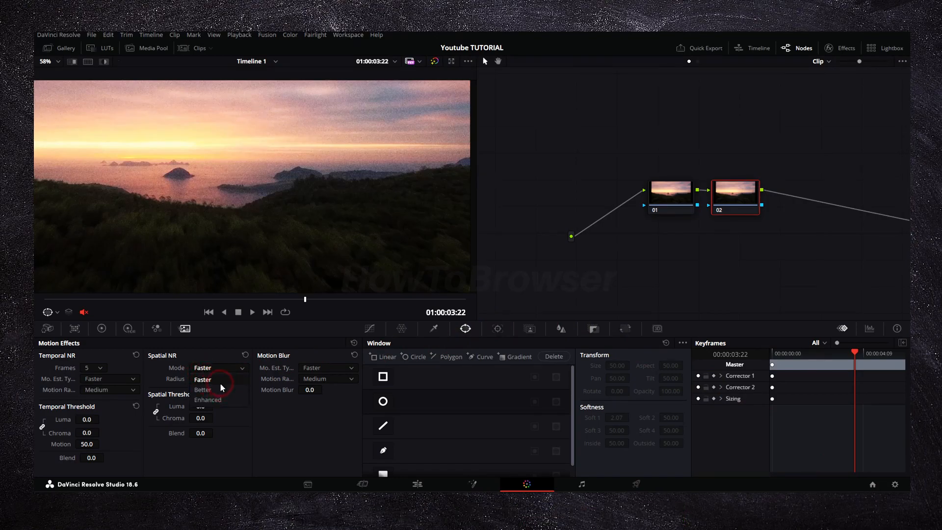
left_click(203, 389)
left_click(204, 381)
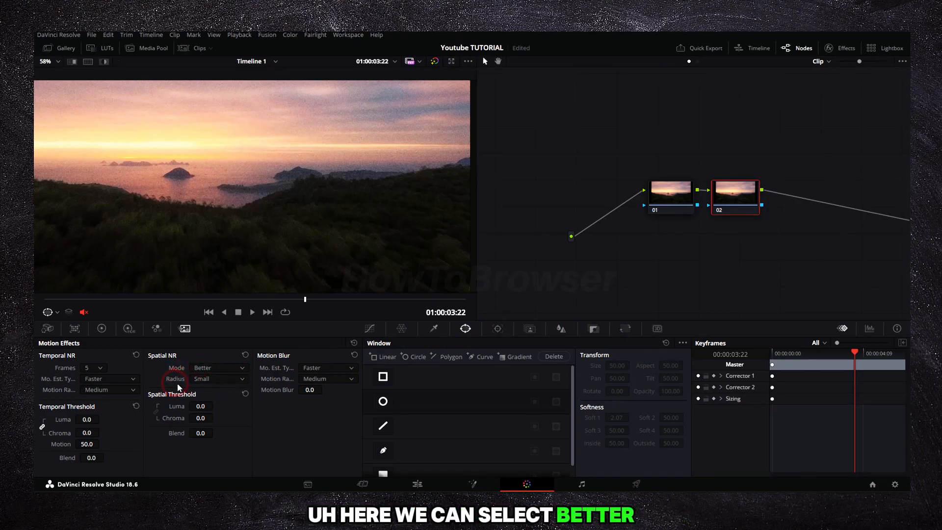
left_click(209, 411)
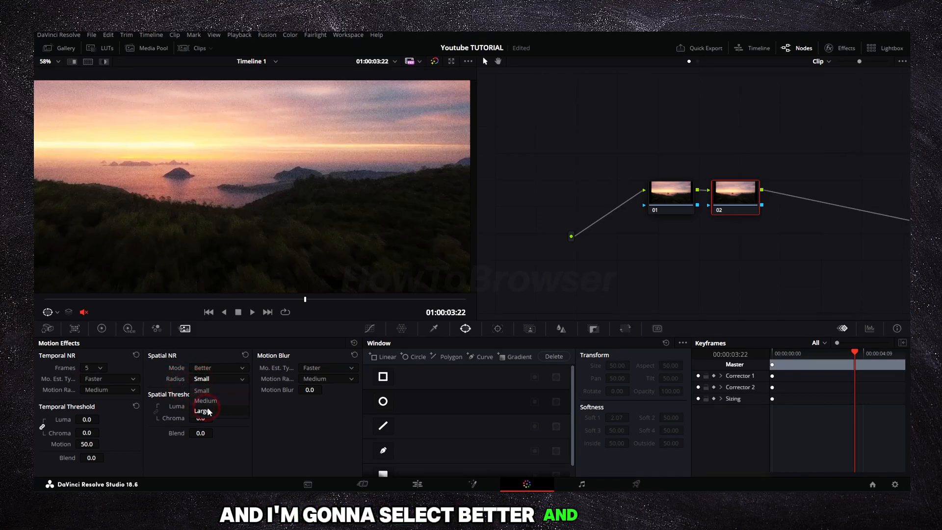
left_click(213, 402)
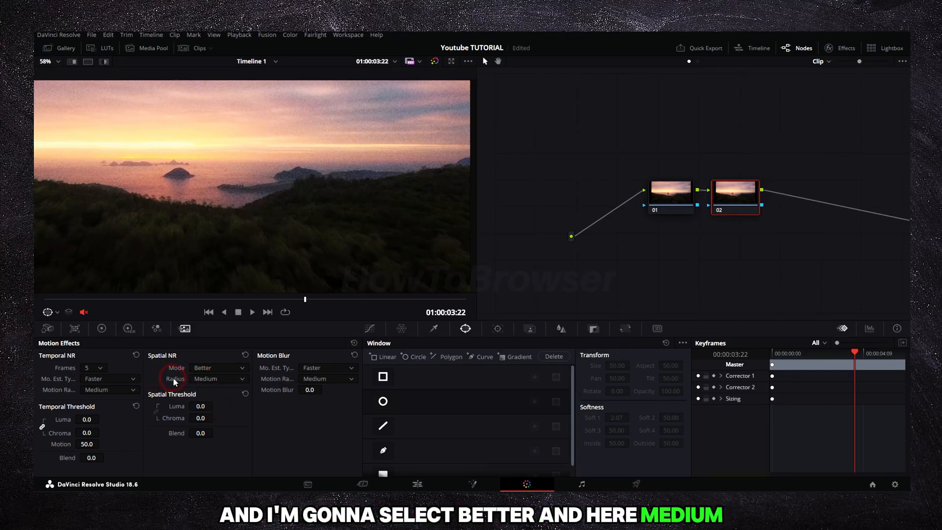
Raise the linked Temporal Threshold luma and chroma to 63.6 on node 02 and check the result in the viewer
scroll(312, 171, "up", 6)
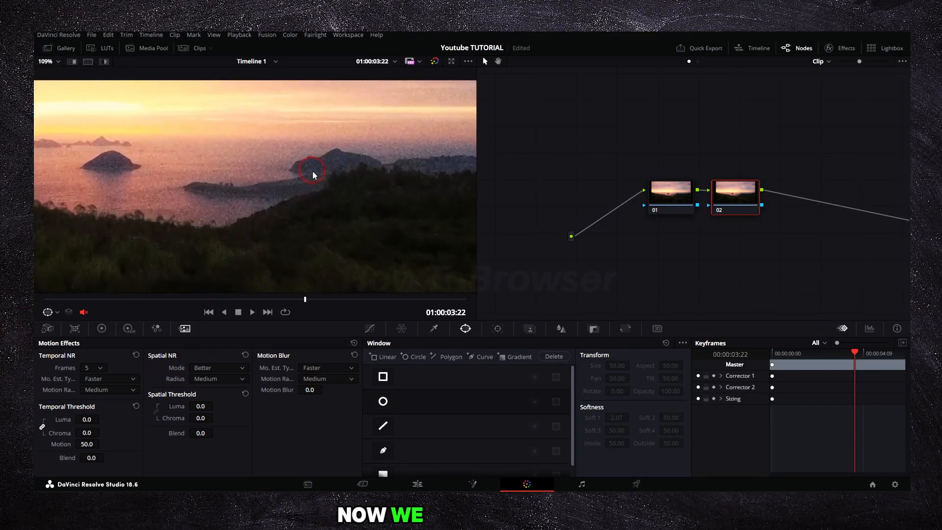
scroll(314, 173, "up", 2)
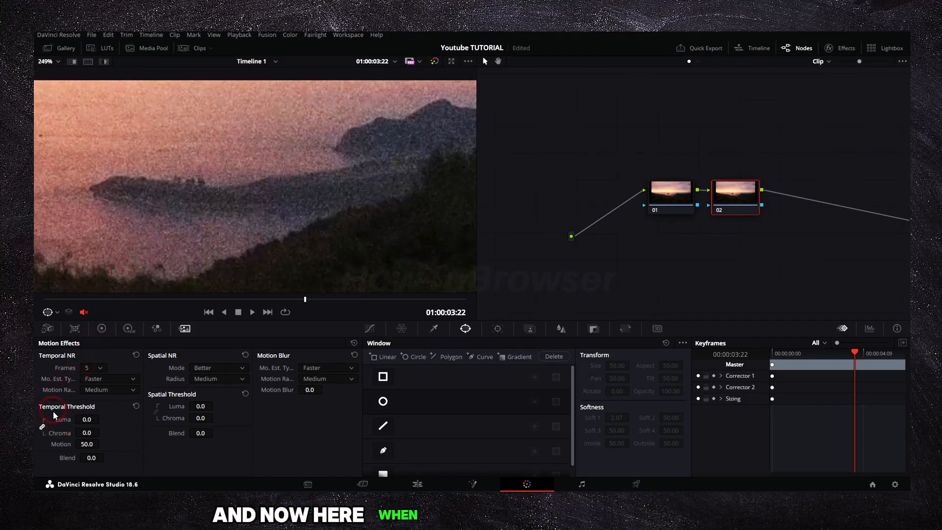
left_click_drag(83, 420, 102, 419)
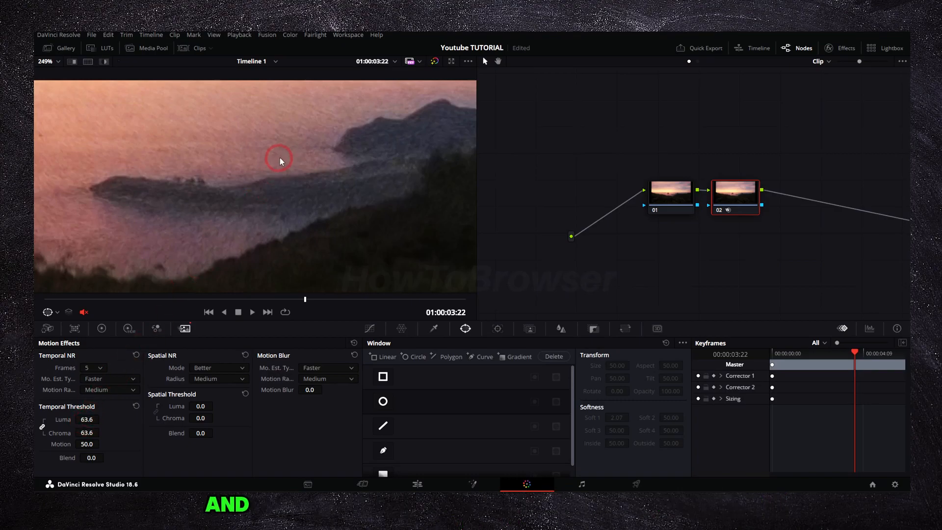
scroll(288, 157, "down", 3)
scroll(287, 157, "up", 1)
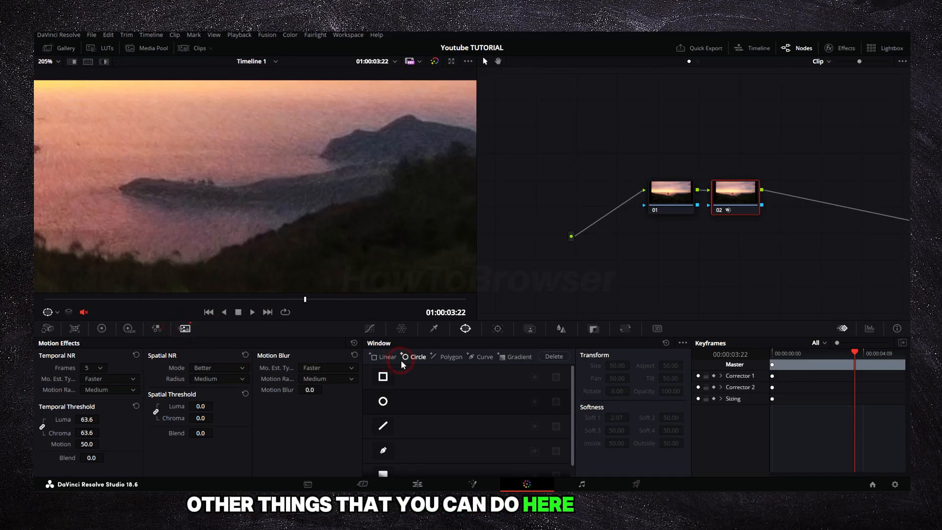
Raise node 02's linked blur radius to 0.62 and delete the stray power-window nodes 03 and 04
left_click(501, 332)
left_click(528, 330)
left_click(552, 331)
left_click_drag(391, 398, 393, 391)
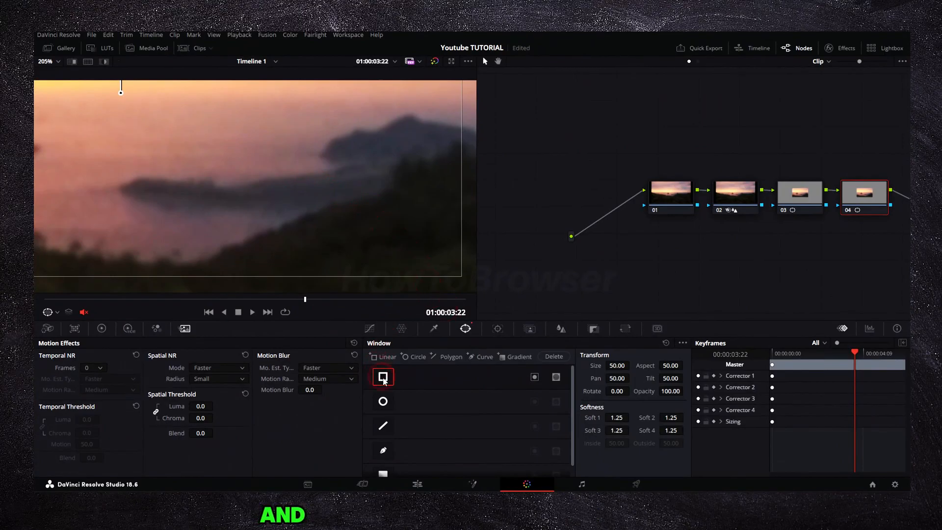
key("Delete")
key("Delete")
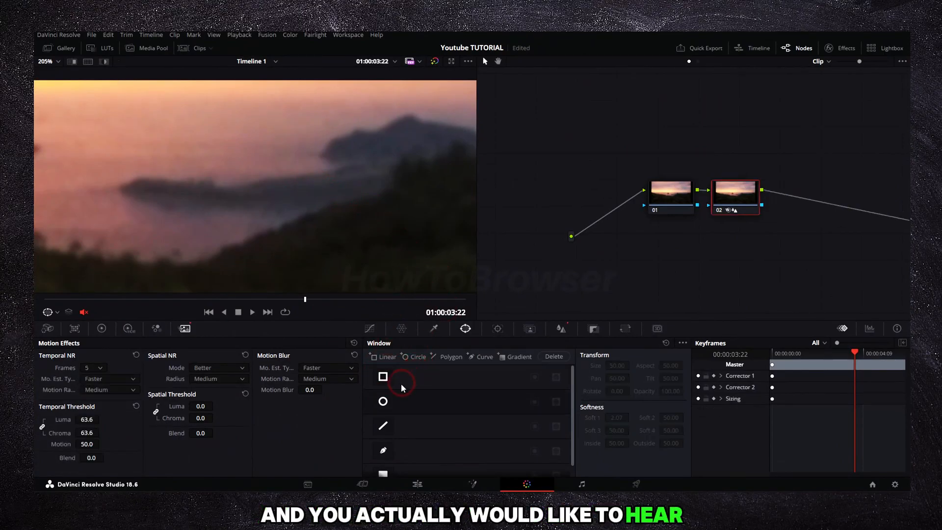
Set the linked red, green and blue blur radius of node 02 to 0.42 and check the sharpened image
left_click(498, 328)
left_click(554, 331)
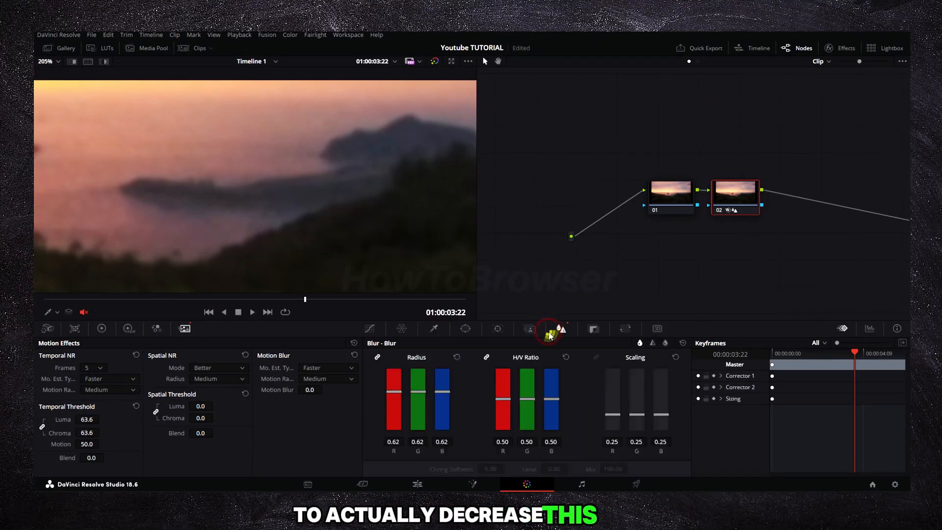
mouse_move(399, 395)
left_mouse_down()
mouse_move(401, 413)
mouse_move(401, 402)
left_mouse_up()
scroll(332, 181, "down", 2)
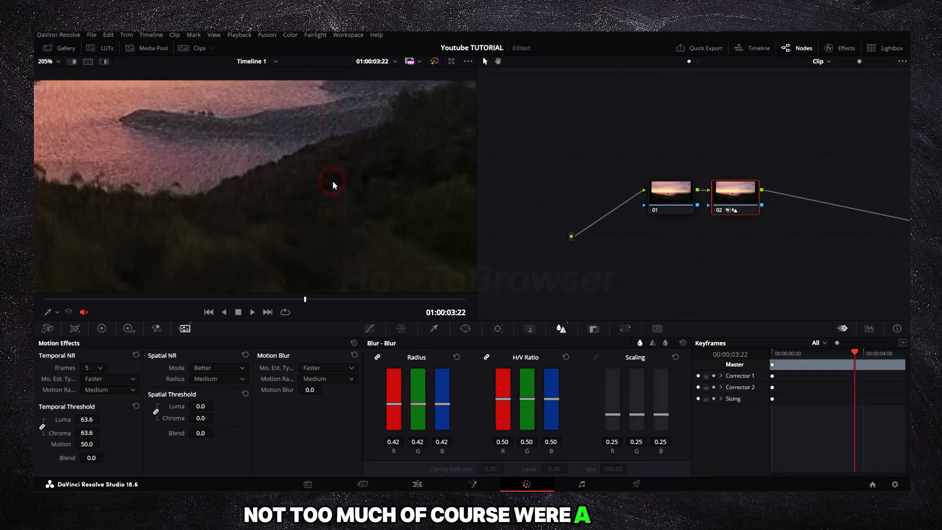
Raise node 02's linked Temporal Threshold luma and chroma to 75.4 and inspect the water and hillside in the viewer
scroll(332, 181, "up", 1)
scroll(333, 181, "down", 6)
scroll(333, 181, "up", 5)
scroll(295, 233, "up", 2)
left_click_drag(88, 420, 104, 419)
scroll(166, 227, "down", 5)
scroll(166, 228, "up", 6)
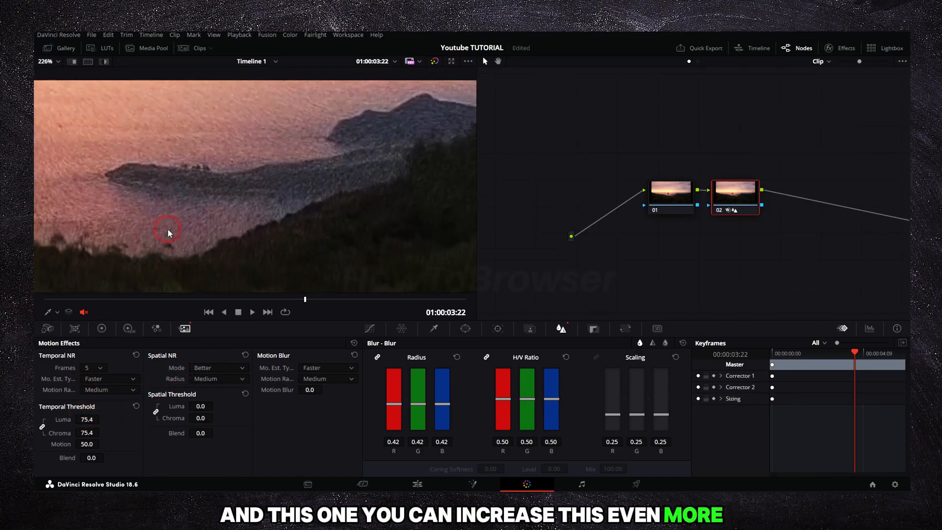
scroll(204, 199, "down", 5)
scroll(291, 269, "up", 6)
Set node 02's linked red, green and blue blur radius to 0.51 and play the clip briefly to check it
left_click_drag(402, 398, 402, 399)
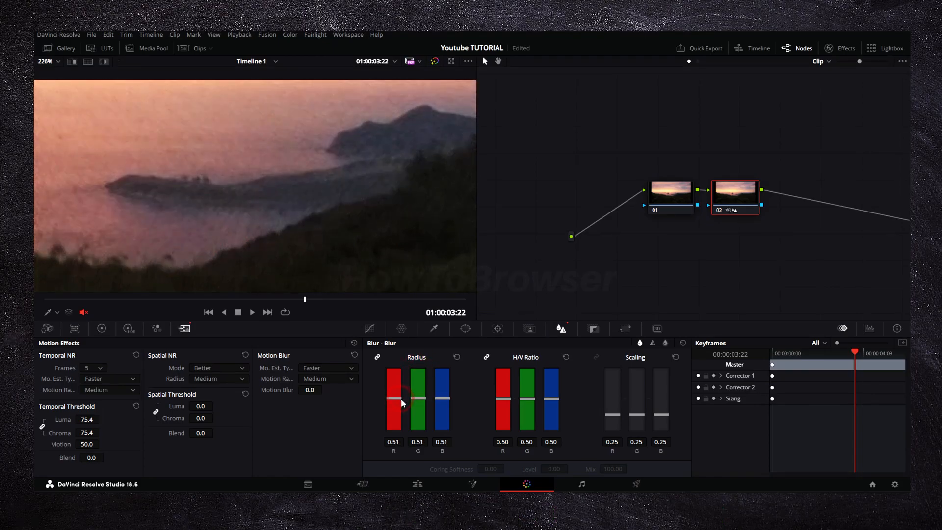
scroll(305, 146, "down", 10)
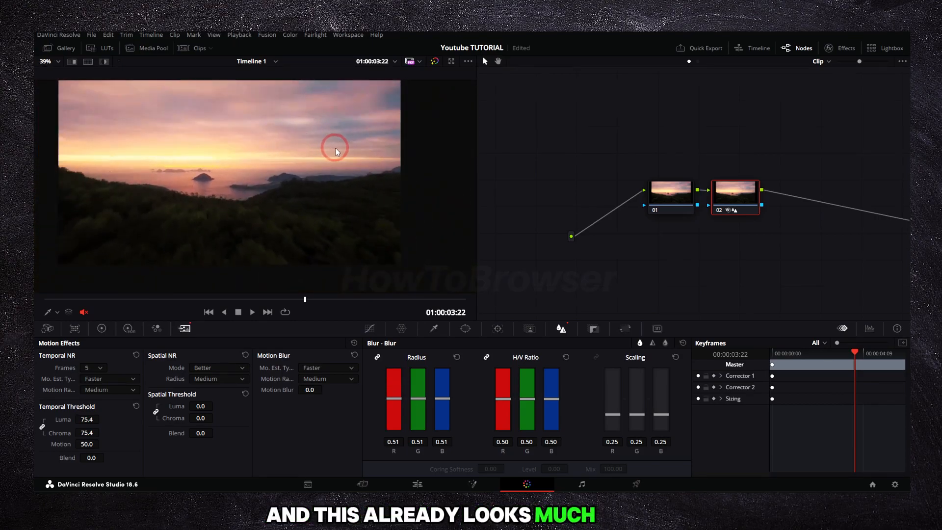
scroll(333, 150, "up", 3)
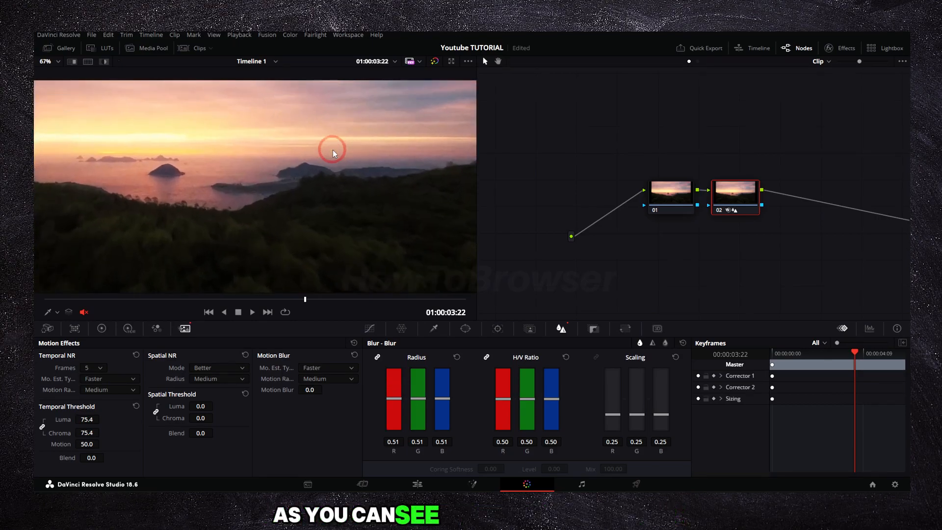
key("space")
key("space")
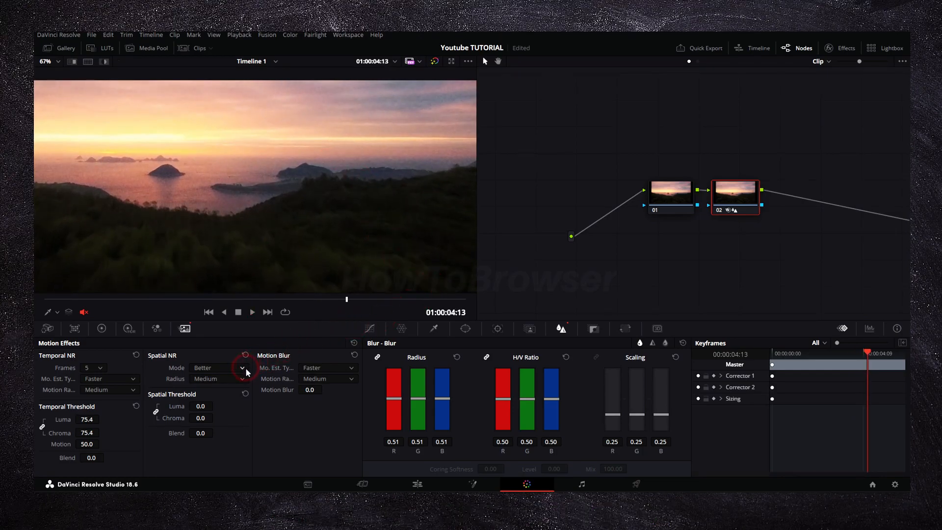
Configure Motion Blur on node 02 with the Better estimation type, Medium motion range and a blur amount of 3.6
left_click(313, 368)
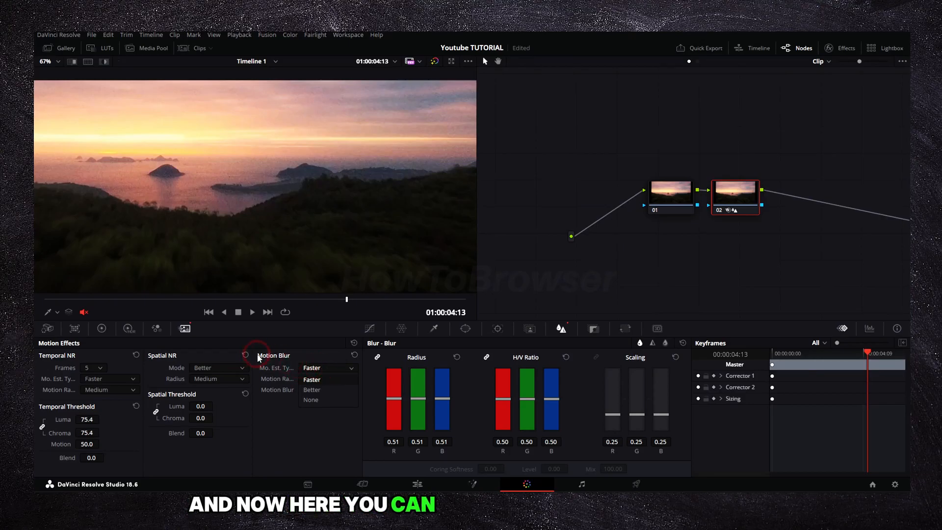
left_click(312, 390)
left_click(326, 379)
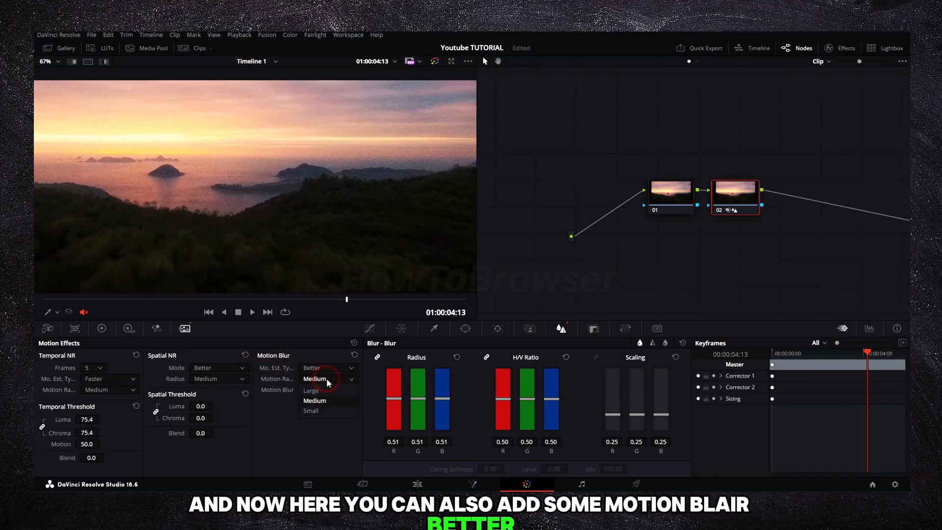
left_click(327, 401)
mouse_move(313, 390)
left_mouse_down()
mouse_move(326, 390)
mouse_move(307, 394)
left_mouse_up()
Set the Spatial Threshold luma and chroma of node 02 to 1.8
mouse_move(201, 407)
left_mouse_down()
mouse_move(215, 406)
mouse_move(191, 421)
mouse_move(210, 418)
left_mouse_up()
left_click(154, 413)
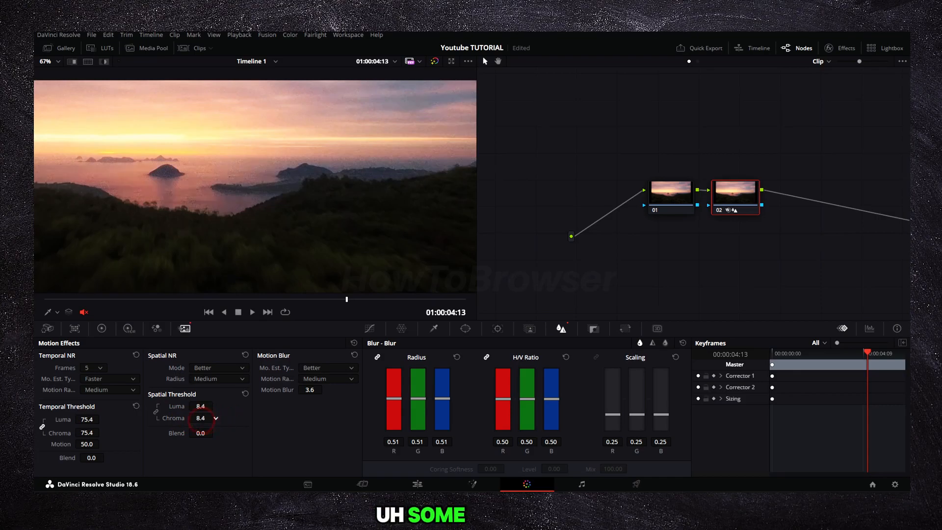
left_click(157, 412)
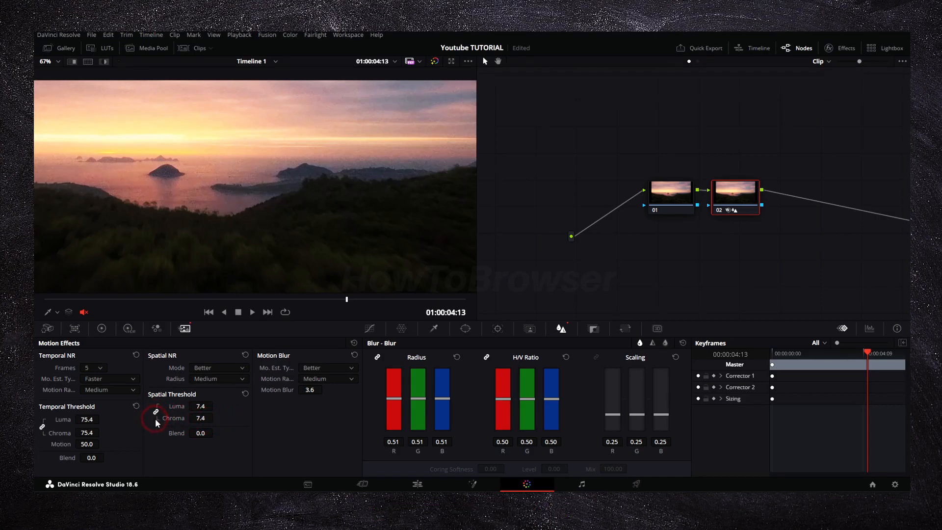
left_click_drag(203, 417, 201, 418)
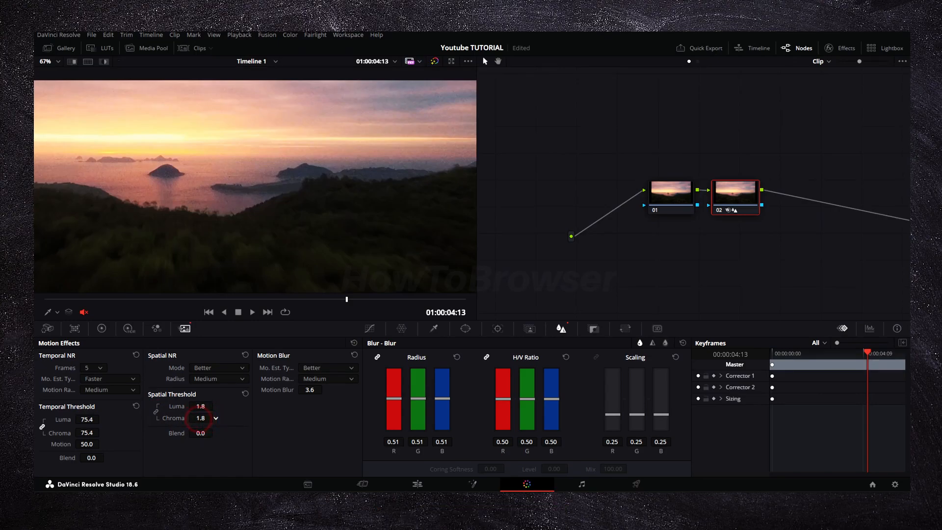